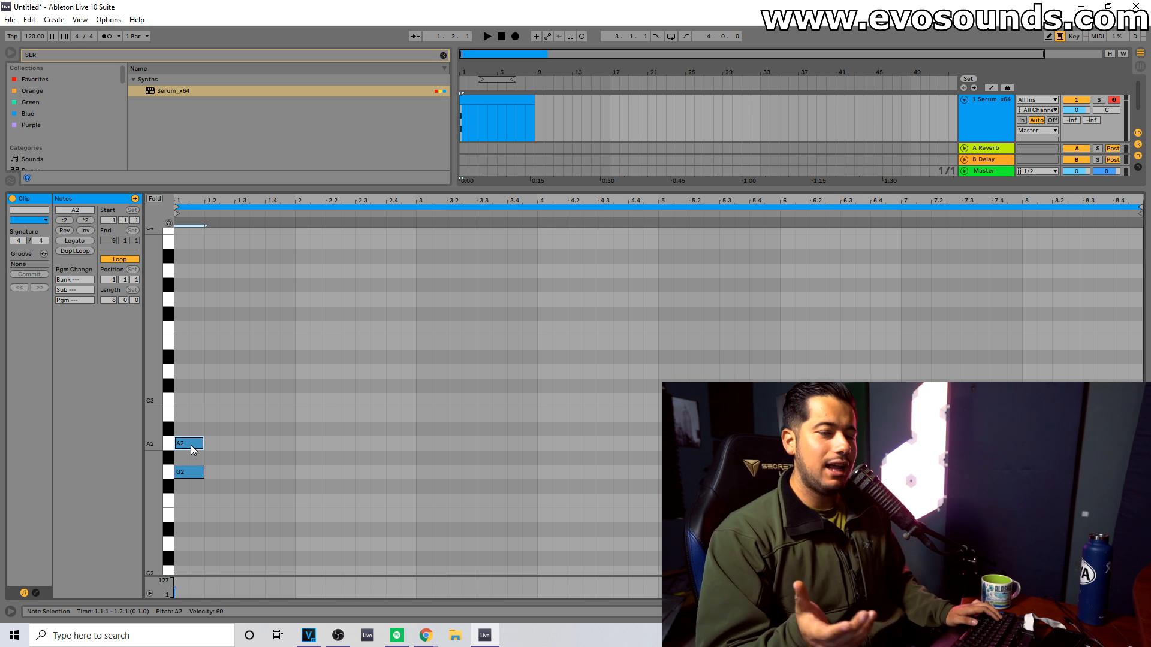
# Step: Stack the G blues scale notes A#2, C3, C#3, D3, F3 and G3 above G2 on beat 1
pyautogui.moveTo(193, 442); pyautogui.dragTo(190, 302)
pyautogui.click(190, 398)
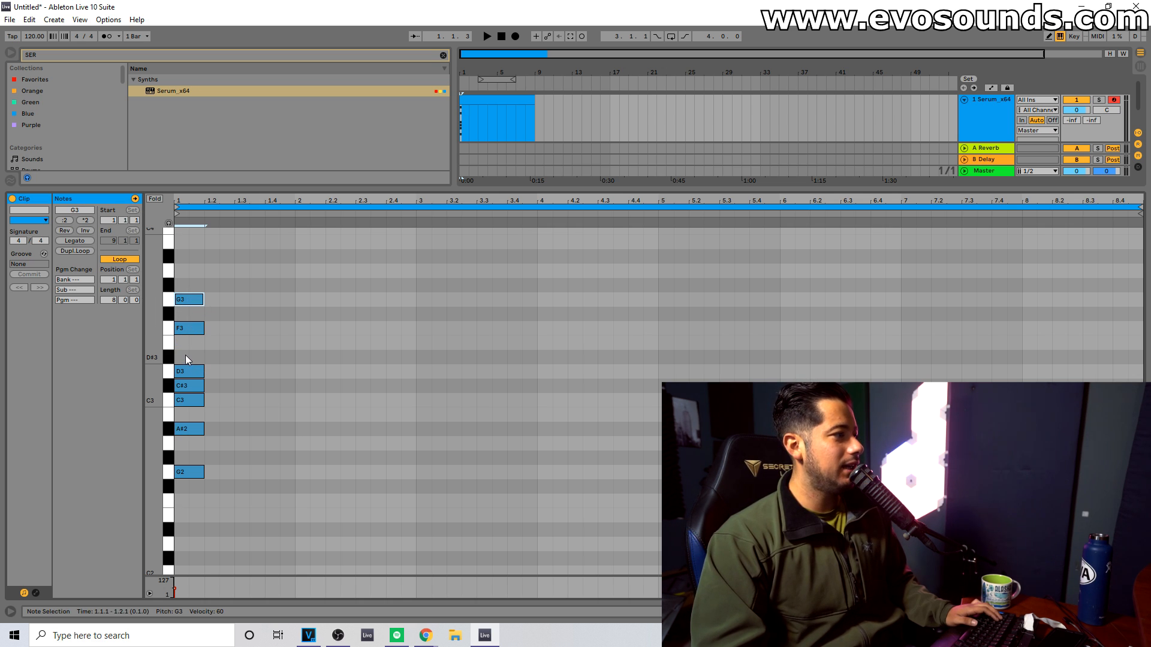
# Step: Switch to the piano scales page in the browser, display the Pentatonic Blues scale for root G, and return to the clip
pyautogui.moveTo(425, 636)
pyautogui.click(393, 585)
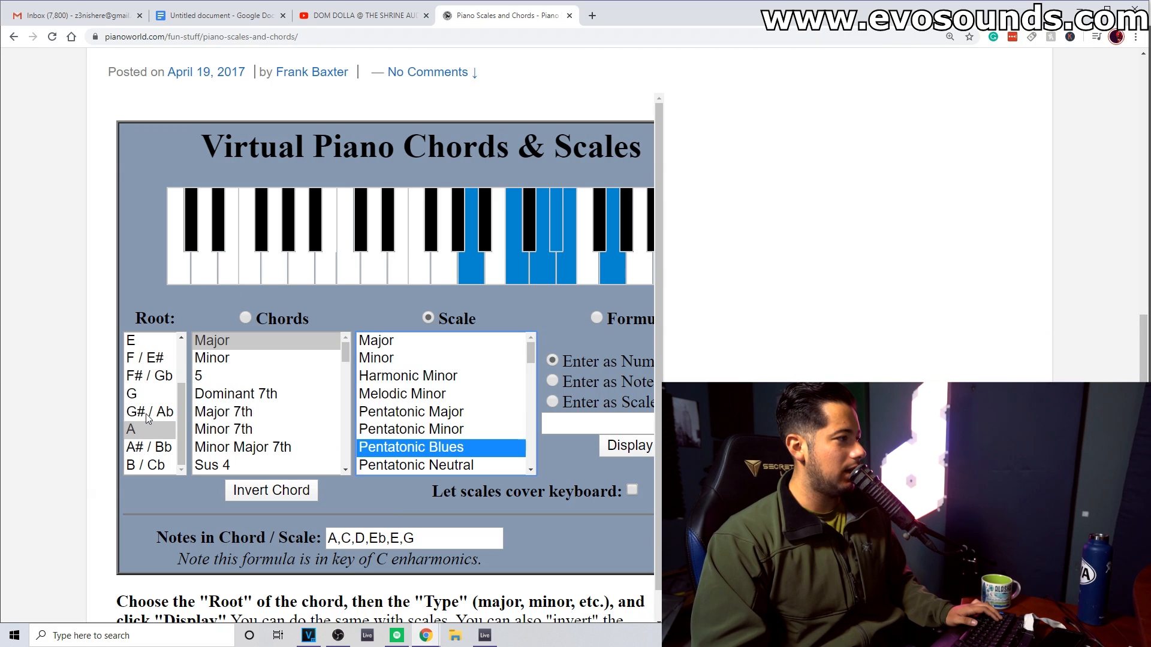
pyautogui.click(144, 393)
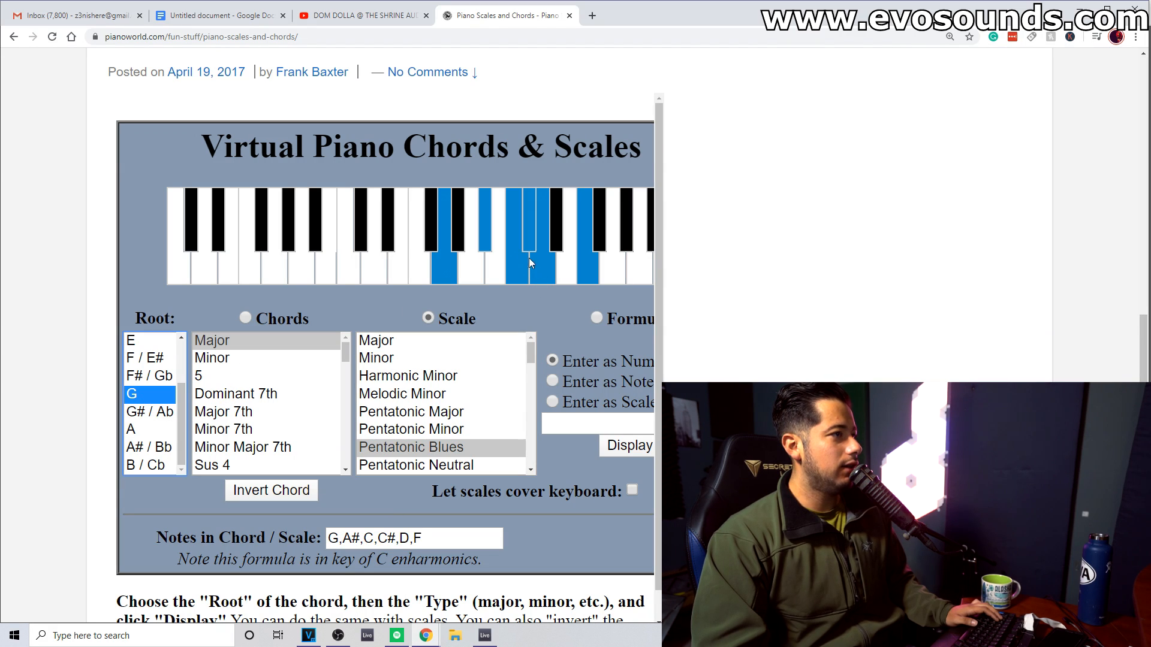
pyautogui.hotkey('alt', 'Tab')
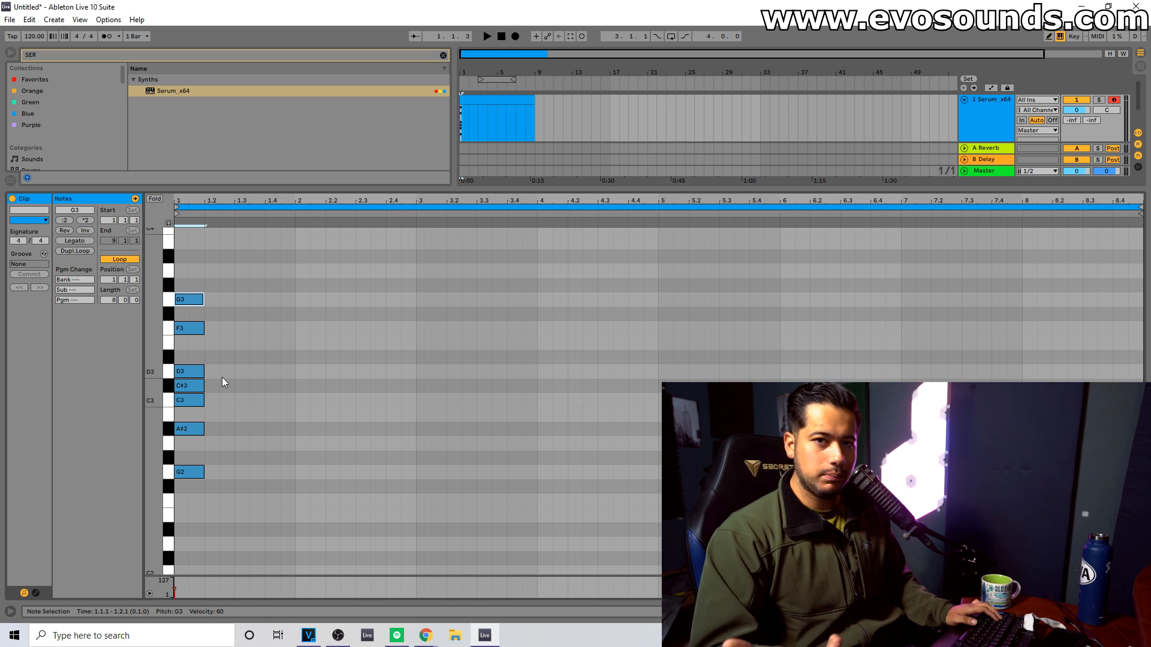
# Step: Spread the stacked G blues notes into an ascending run, one beat apart up to G3 on beat 2.3, and play it back
pyautogui.moveTo(193, 430); pyautogui.dragTo(253, 401)
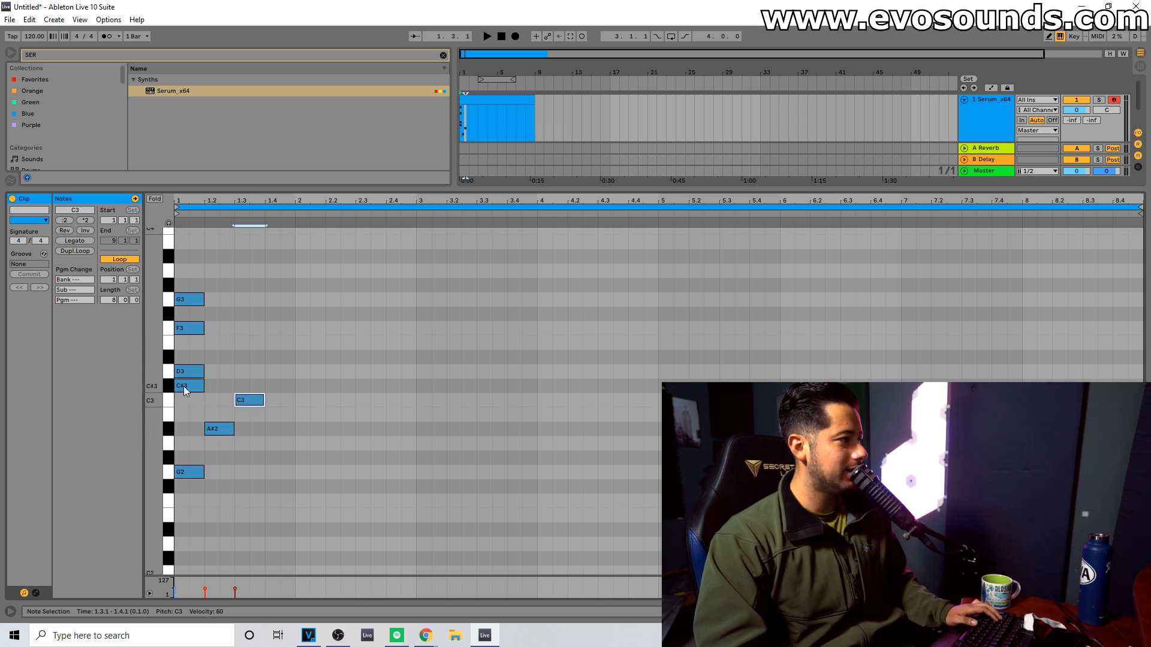
pyautogui.moveTo(186, 387); pyautogui.dragTo(277, 387)
pyautogui.moveTo(187, 373); pyautogui.dragTo(308, 372)
pyautogui.moveTo(186, 330); pyautogui.dragTo(338, 330)
pyautogui.moveTo(194, 300); pyautogui.dragTo(376, 300)
pyautogui.press('space')
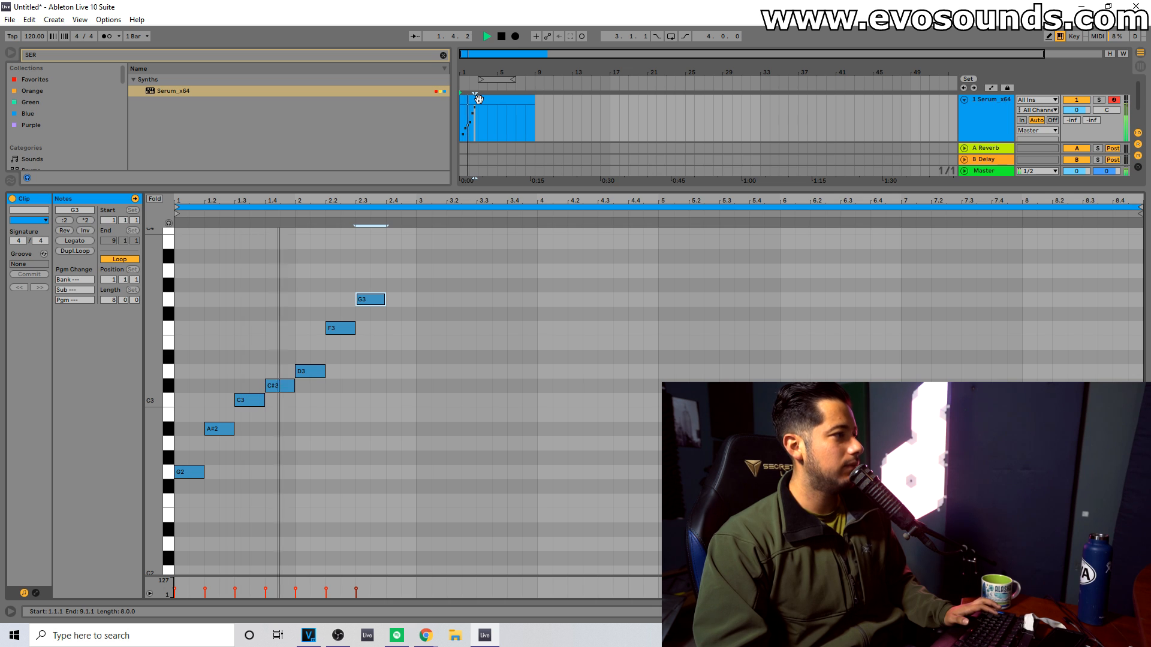
pyautogui.press('space')
# Step: Select all the scale notes and improvise short riffs in the G blues scale with the computer MIDI keyboard
pyautogui.moveTo(403, 228); pyautogui.dragTo(108, 542)
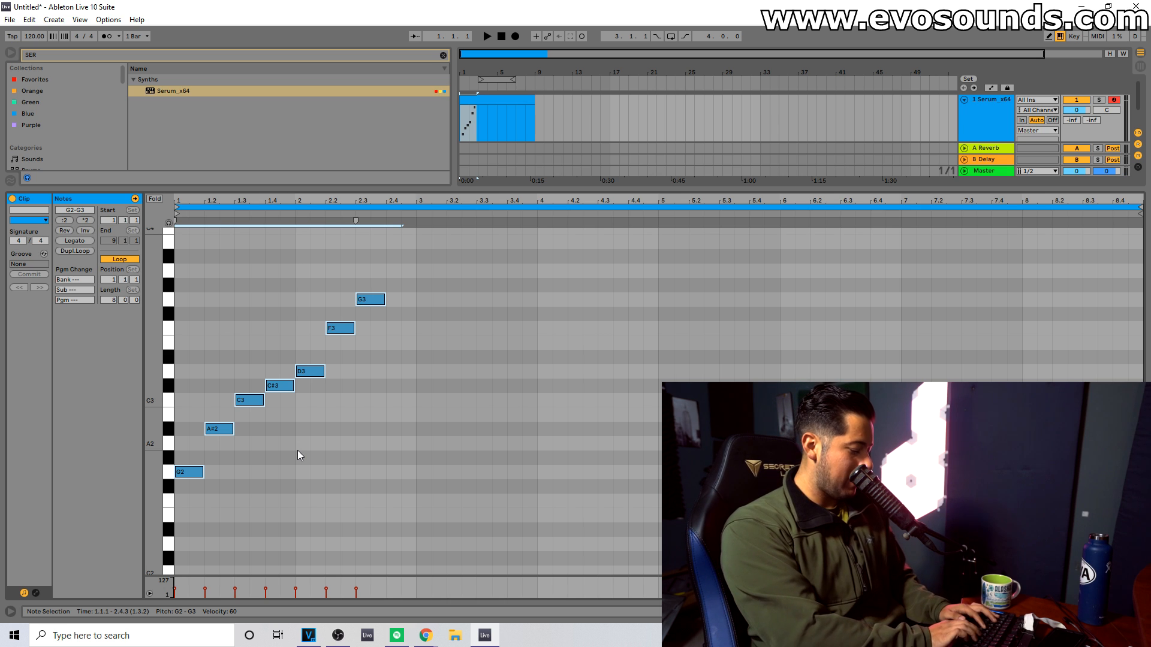
pyautogui.press('z')
pyautogui.press('g')
pyautogui.press('o')
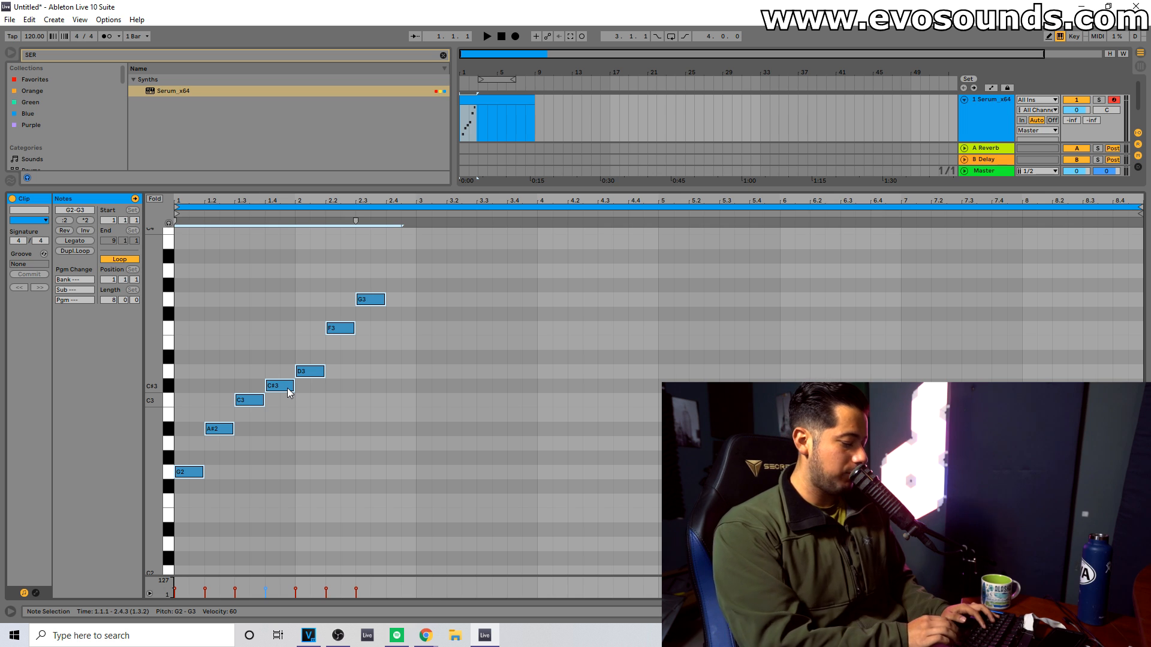
pyautogui.press('g')
pyautogui.press('u')
pyautogui.press('o')
pyautogui.press('u')
pyautogui.press('j')
pyautogui.press('g')
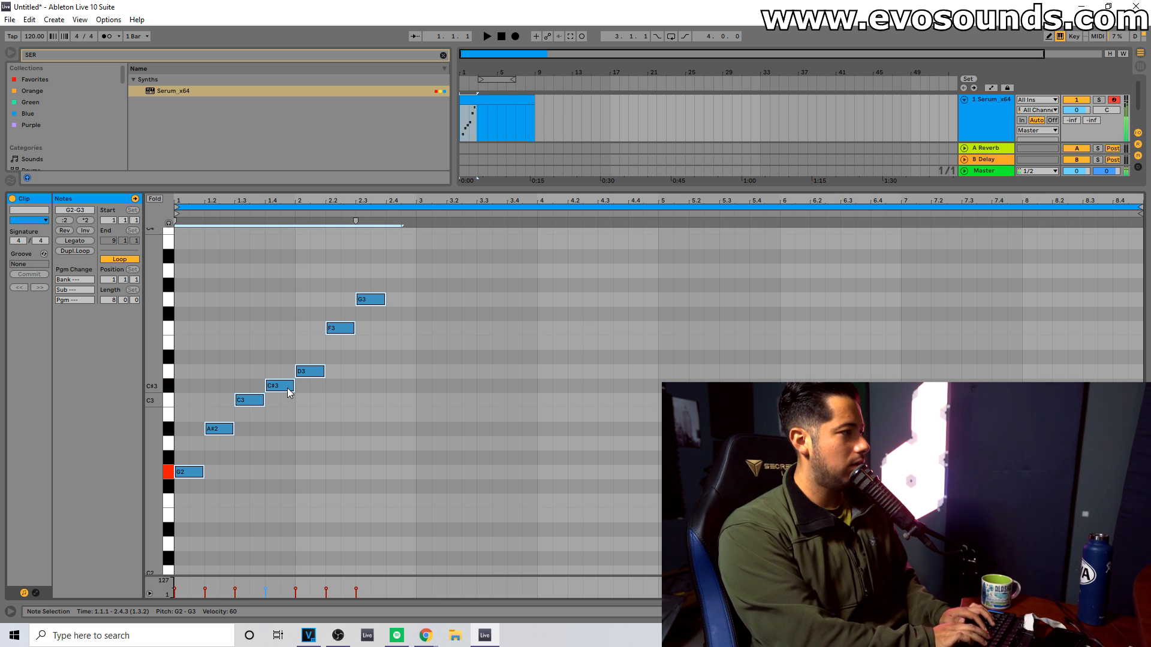
pyautogui.press('o')
pyautogui.press('j')
pyautogui.press('g')
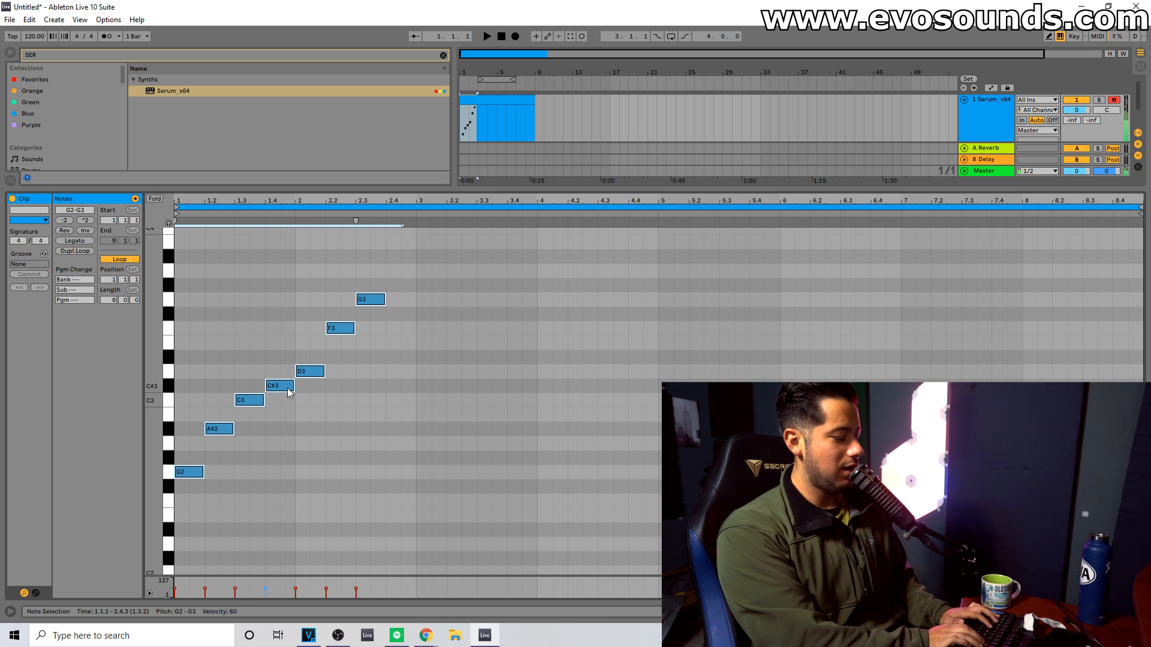
pyautogui.press('g')
pyautogui.press('o')
pyautogui.press('k')
pyautogui.press('g')
pyautogui.press('g')
pyautogui.press('g')
pyautogui.press('o')
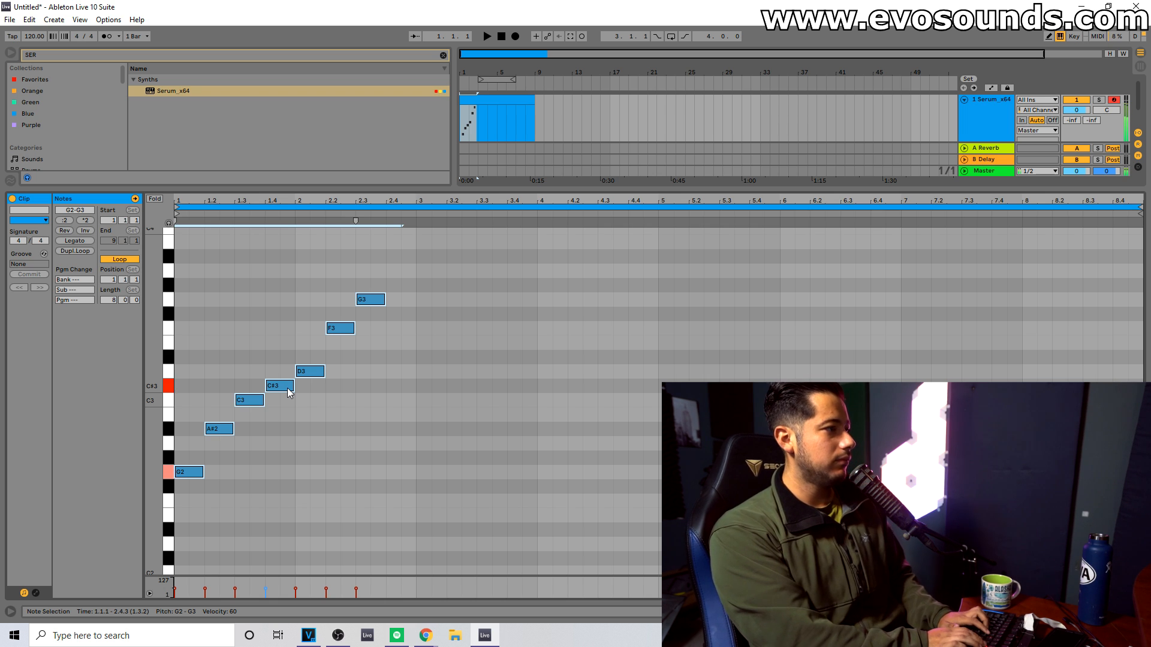
pyautogui.press('k')
pyautogui.press('u')
pyautogui.press('o')
pyautogui.press('g')
pyautogui.press('g')
pyautogui.press('g')
pyautogui.press('l')
pyautogui.press('o')
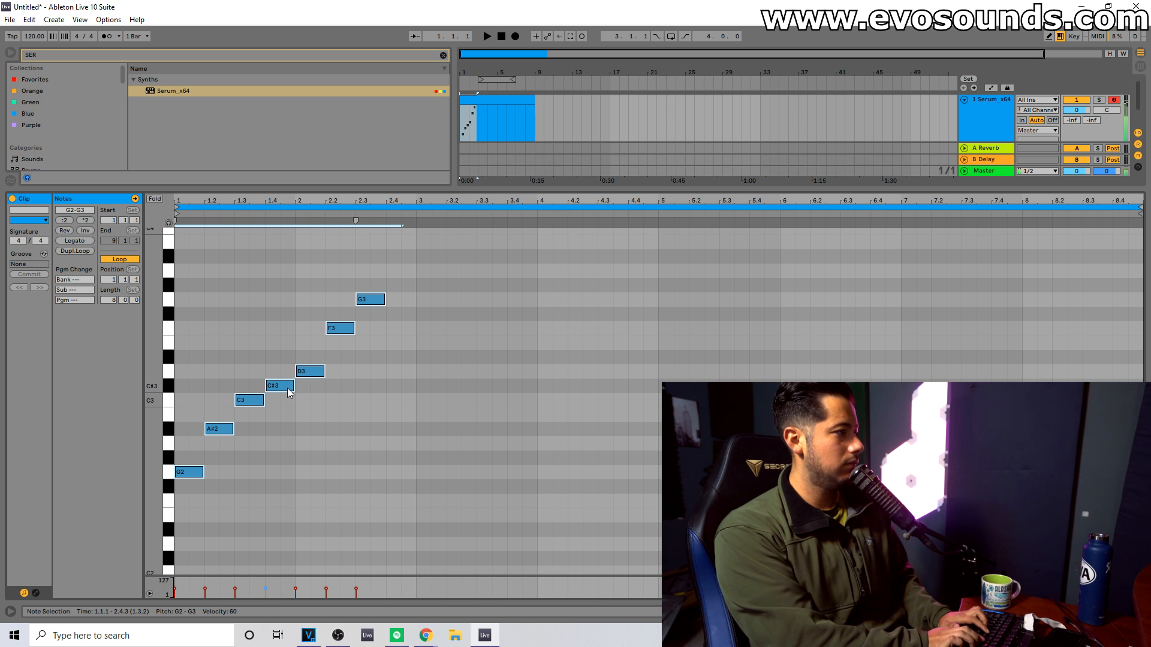
pyautogui.press('g')
pyautogui.press('l')
pyautogui.press('o')
pyautogui.press('g')
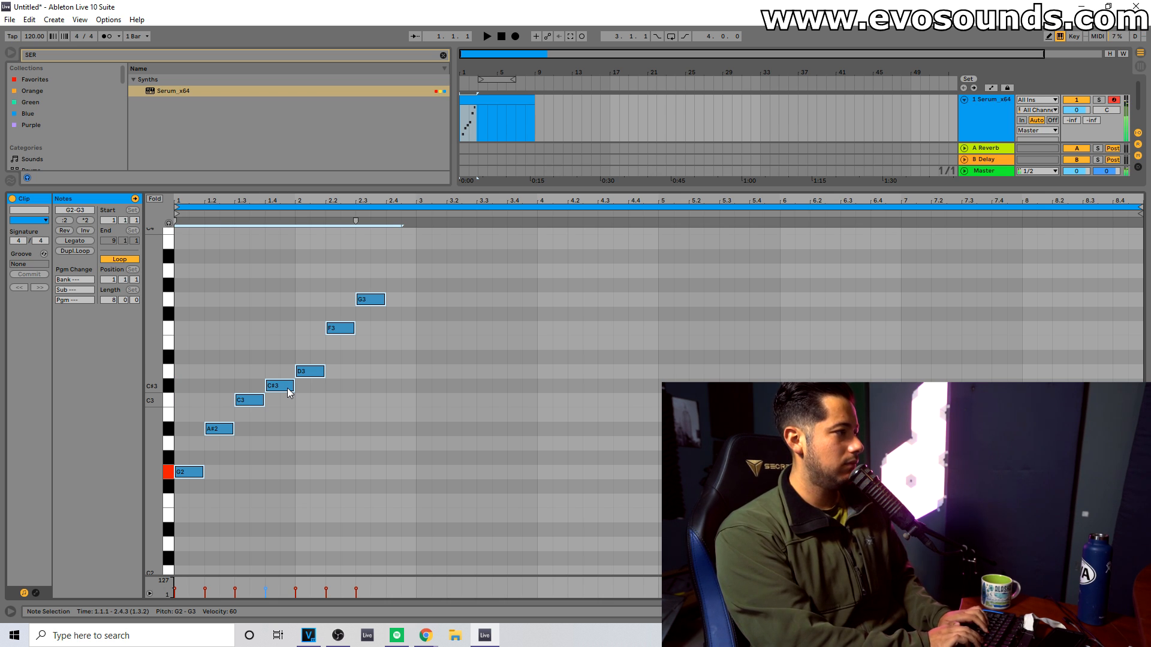
# Step: Transpose all the G blues scale notes up one octave, and delete them from the clip
pyautogui.hotkey('shift', 'Up')
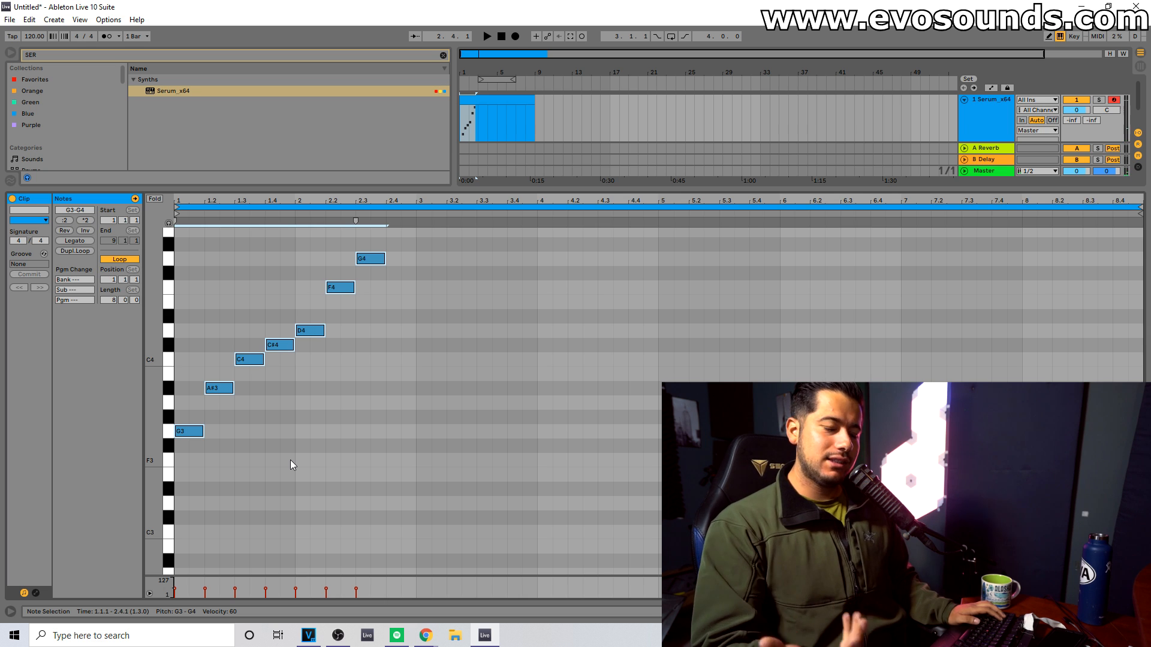
pyautogui.scroll(1, 291, 458)
pyautogui.moveTo(413, 455); pyautogui.dragTo(140, 266)
pyautogui.press('Delete')
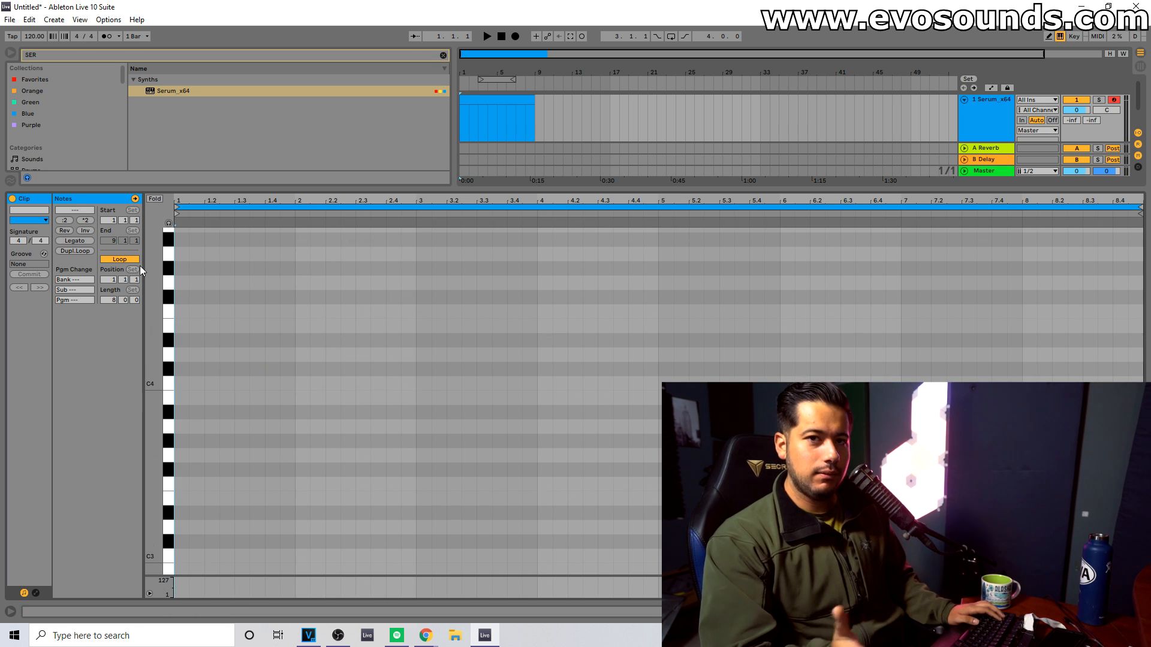
# Step: Stack the D blues scale notes D3, F3, G3, G#3, A3 and C4 on beat 1
pyautogui.scroll(-5, 217, 346)
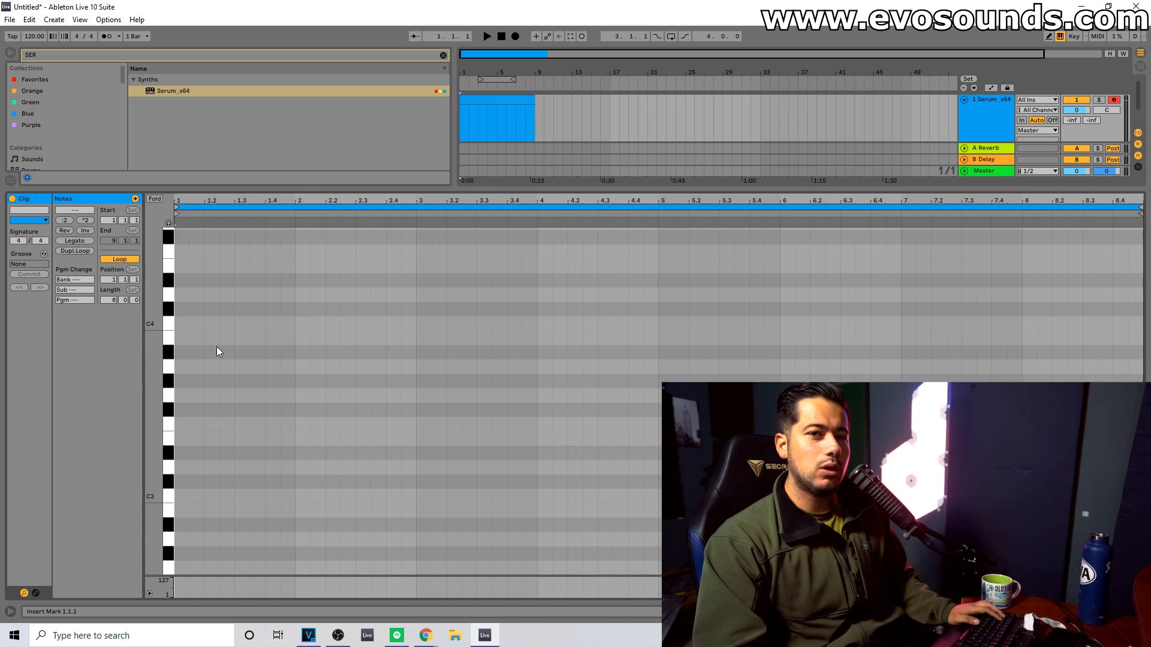
pyautogui.scroll(1, 203, 366)
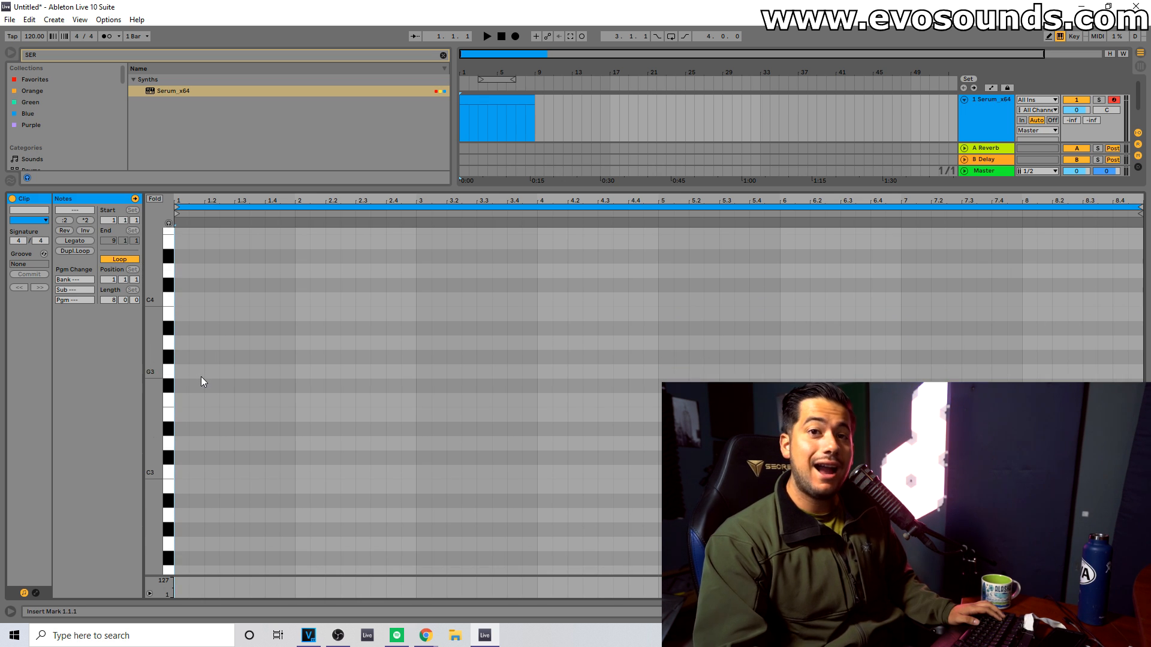
pyautogui.doubleClick(194, 443)
pyautogui.moveTo(196, 444); pyautogui.dragTo(200, 303)
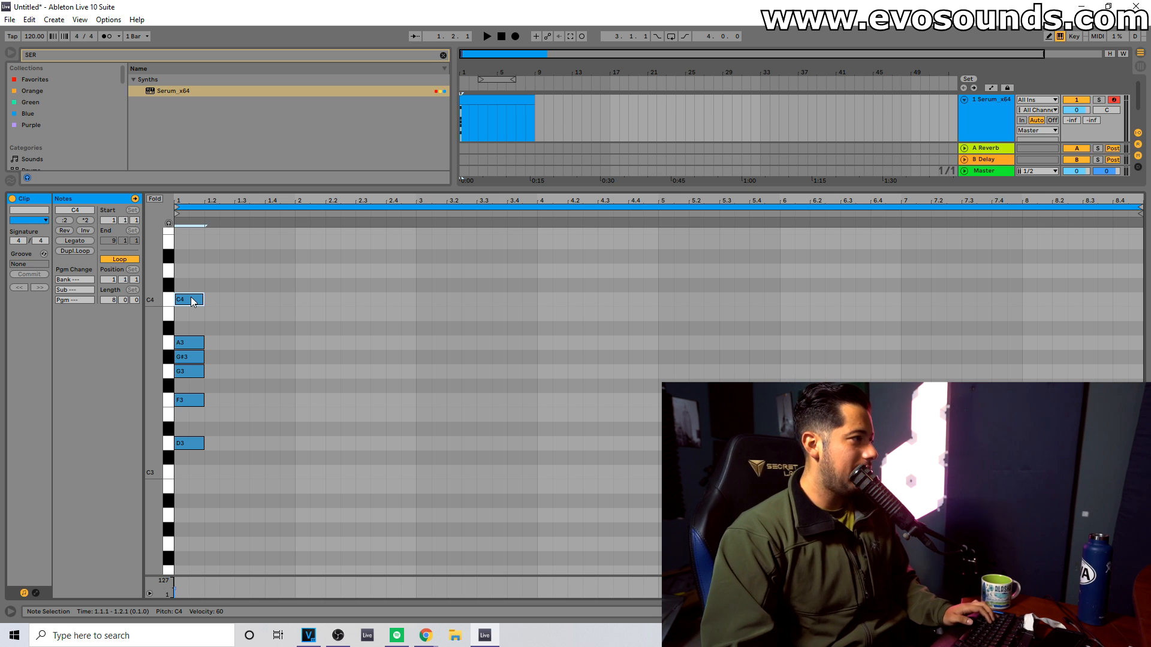
# Step: Spread the D blues notes into an ascending one-beat run, add D4 on beat 2.3, and play it back
pyautogui.moveTo(191, 400); pyautogui.dragTo(290, 358)
pyautogui.moveTo(191, 342); pyautogui.dragTo(312, 342)
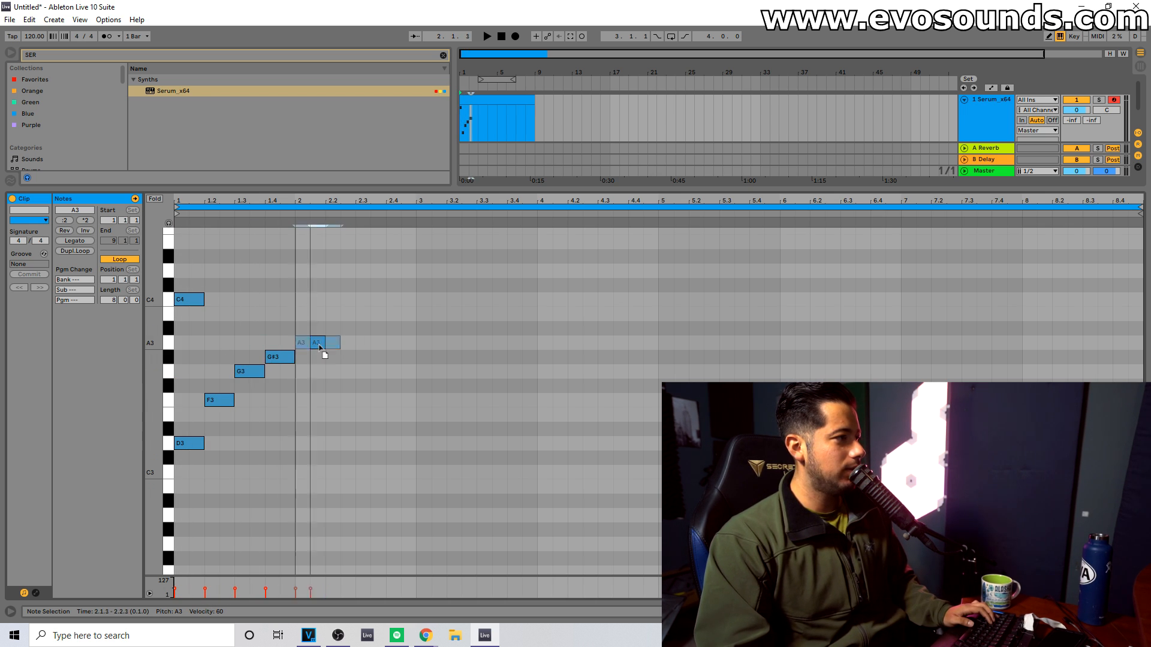
pyautogui.moveTo(198, 300); pyautogui.dragTo(348, 301)
pyautogui.doubleClick(370, 257)
pyautogui.moveTo(371, 257); pyautogui.dragTo(372, 273)
pyautogui.press('space')
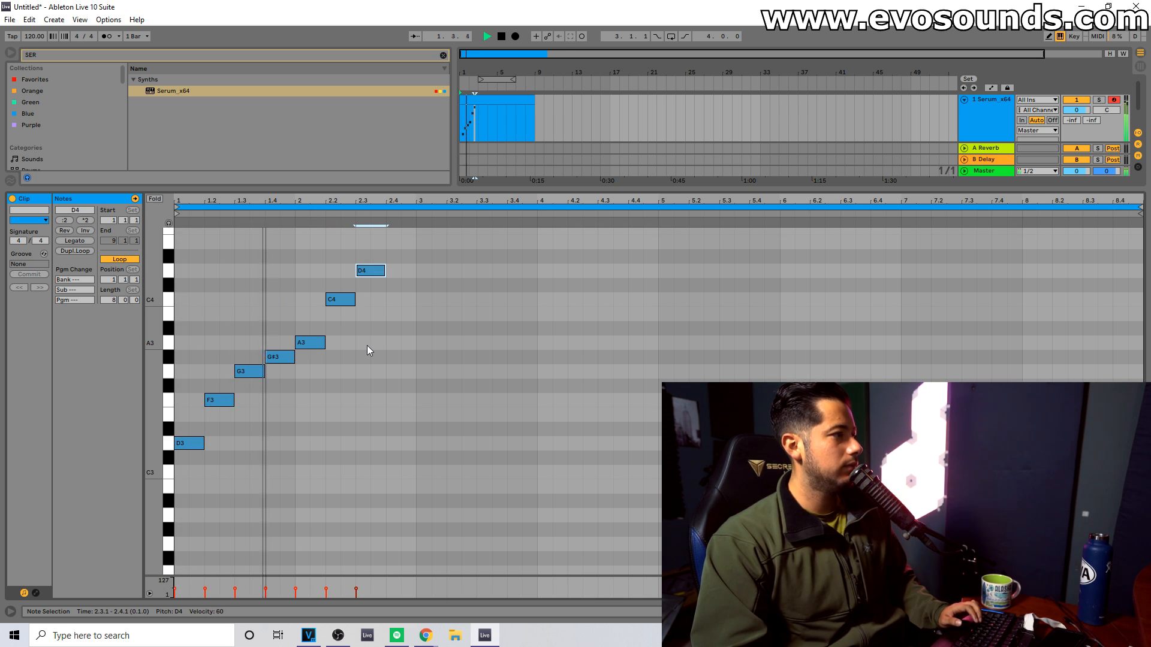
# Step: Stop playback and delete all the D blues scale notes from the clip
pyautogui.press('space')
pyautogui.moveTo(412, 475); pyautogui.dragTo(248, 332)
pyautogui.hotkey('ctrl', 'a')
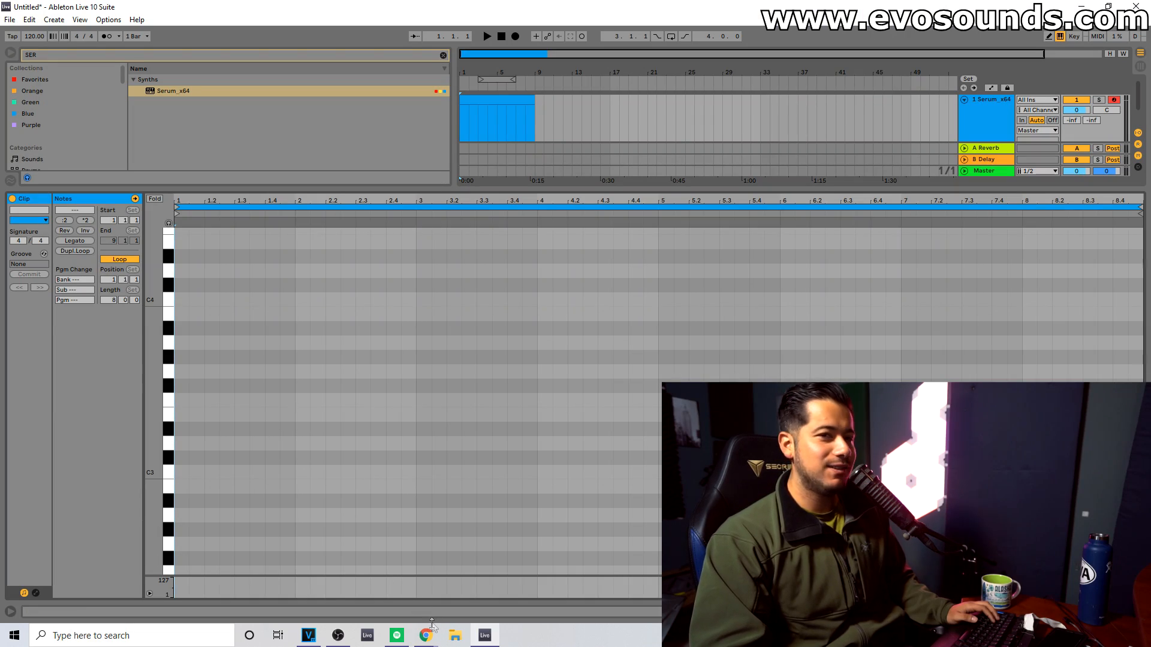
# Step: Look up the Pentatonic Blues scale for several roots, including A and A# / Bb, on the browser's scales page, and return to the clip
pyautogui.click(426, 634)
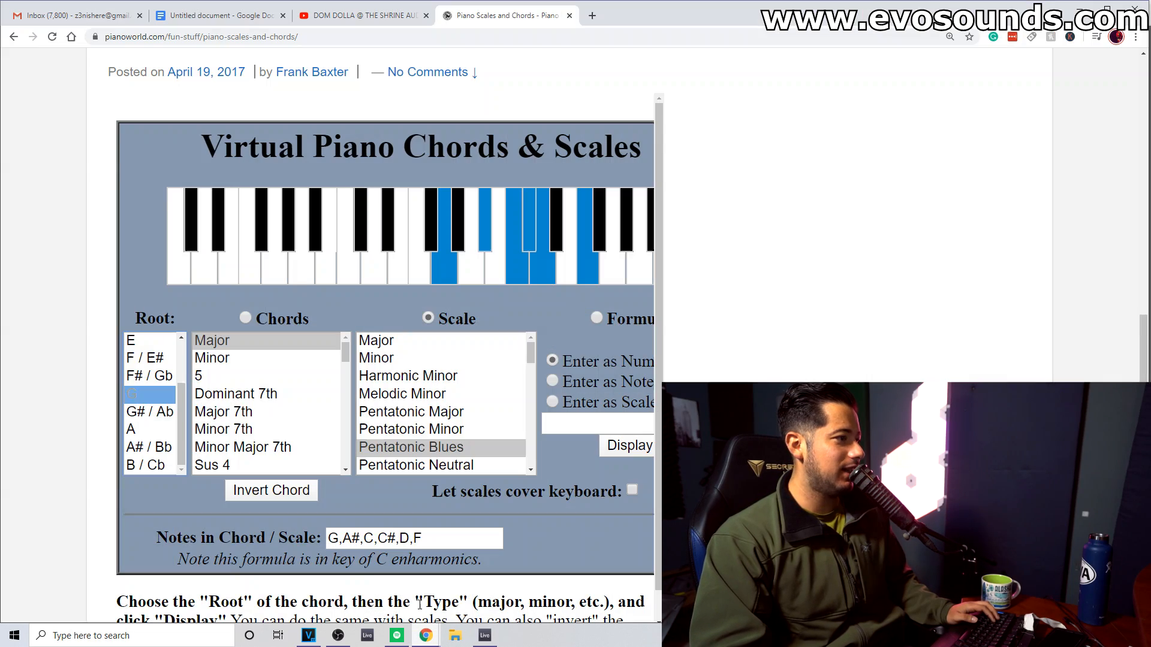
pyautogui.click(135, 430)
pyautogui.click(144, 452)
pyautogui.scroll(-1, 145, 450)
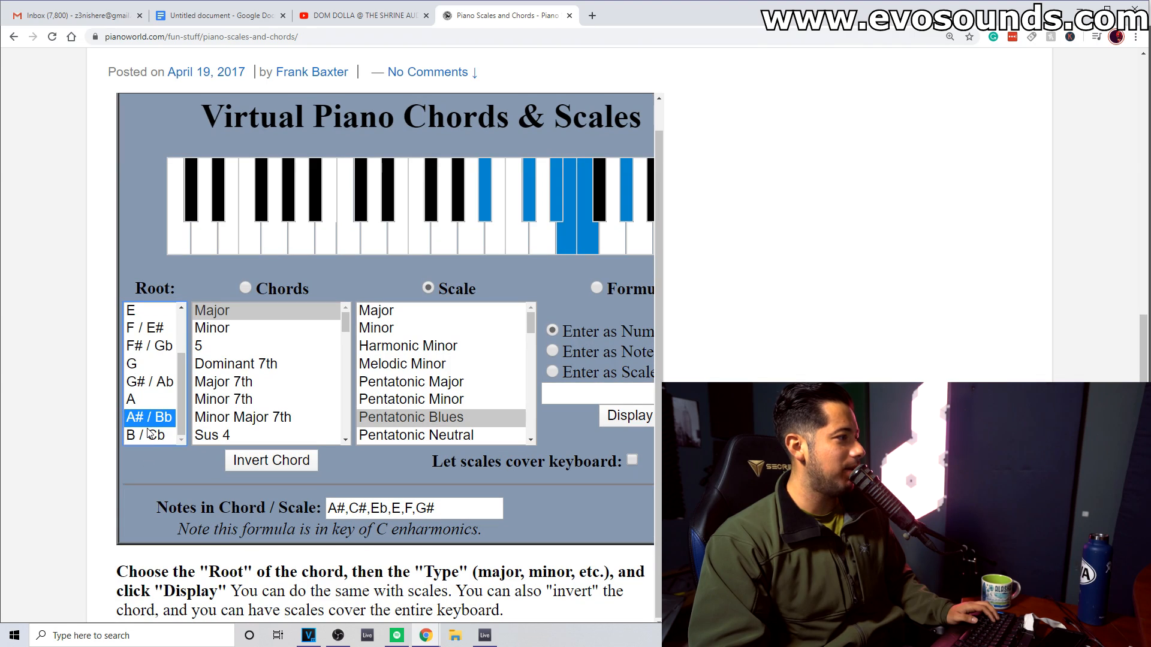
pyautogui.scroll(1, 147, 428)
pyautogui.click(138, 377)
pyautogui.hotkey('alt', 'Tab')
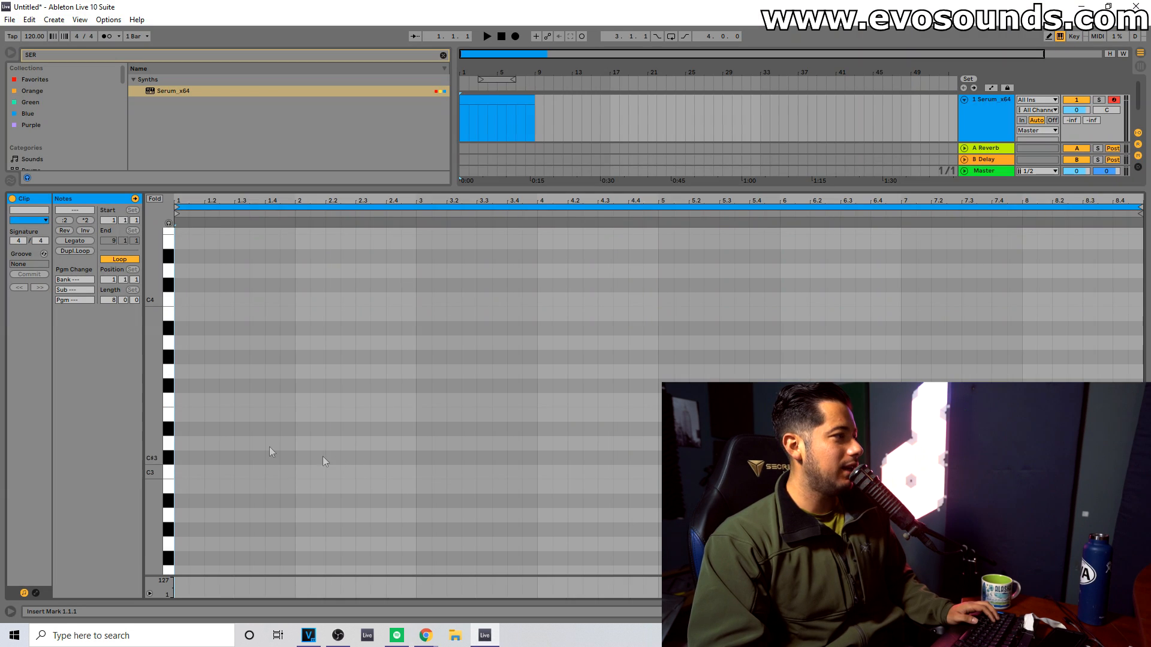
# Step: Enter an ascending E blues run of one-beat notes from beat 1: E3, G3, A3, A#3, B3, D4 and E4
pyautogui.moveTo(184, 416)
pyautogui.mouseDown()
pyautogui.moveTo(226, 412)
pyautogui.moveTo(226, 393)
pyautogui.mouseUp()
pyautogui.scroll(1, 226, 398)
pyautogui.moveTo(221, 434); pyautogui.dragTo(334, 324)
pyautogui.press('Down')
pyautogui.hotkey('ctrl', 'd')
pyautogui.hotkey('ctrl', 'd')
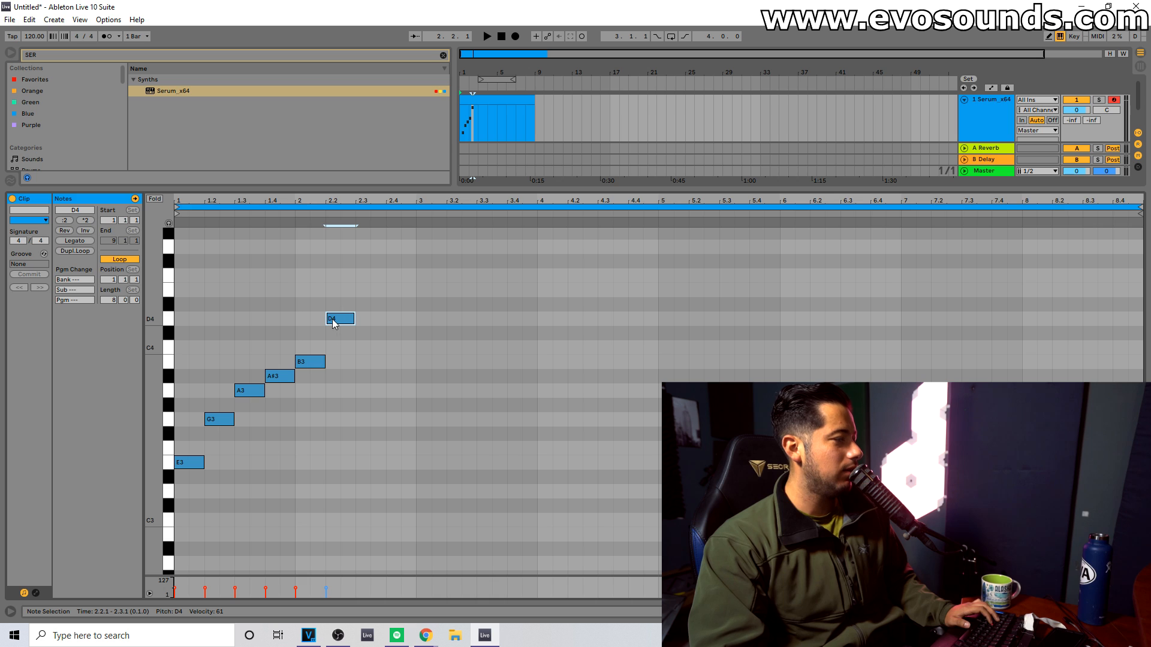
pyautogui.hotkey('ctrl', 'd')
pyautogui.click(364, 287)
# Step: Compress the whole E blues run to half its original length, making the notes half a beat long, and play it back
pyautogui.moveTo(368, 318); pyautogui.dragTo(120, 495)
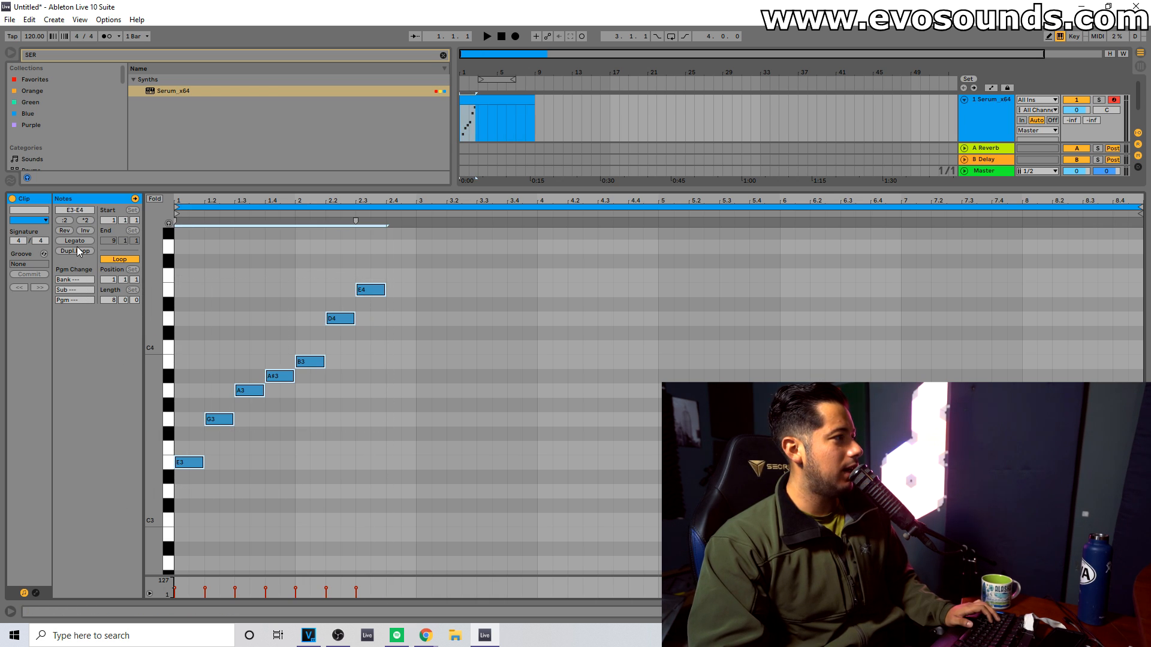
pyautogui.click(84, 220)
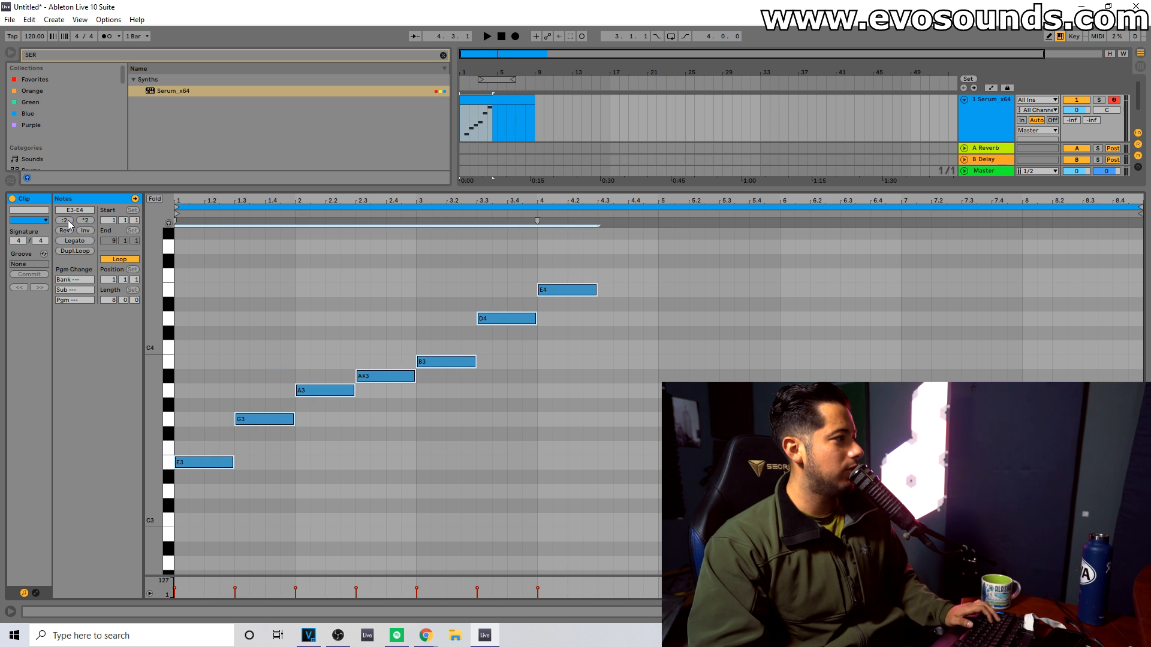
pyautogui.click(65, 219)
pyautogui.click(65, 220)
pyautogui.press('space')
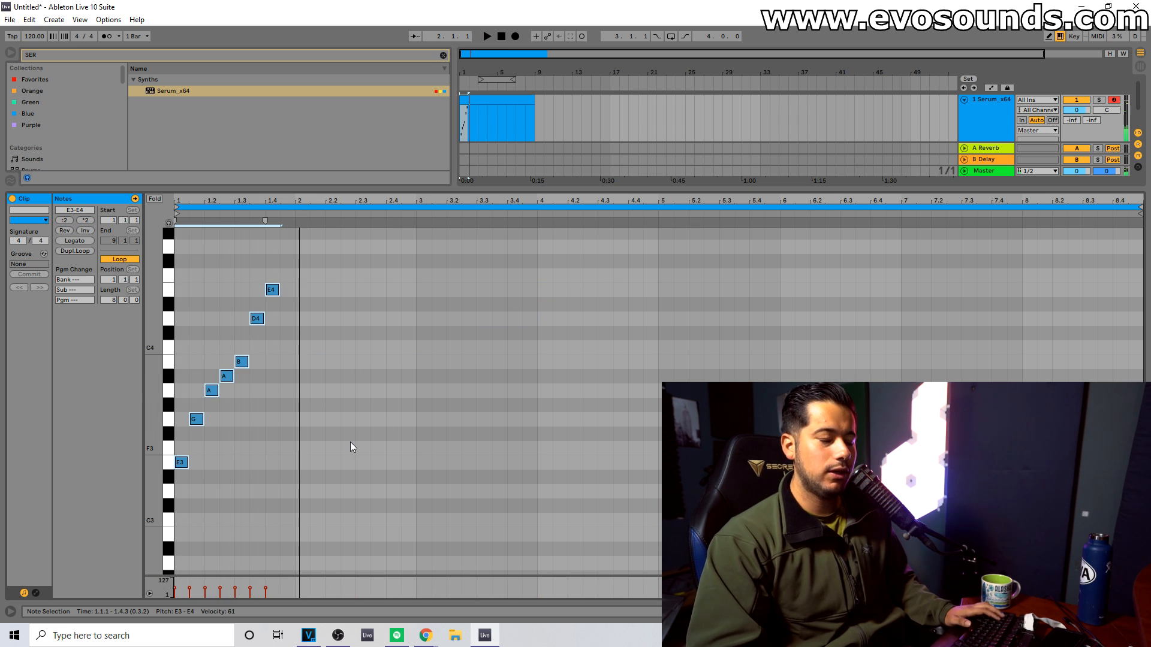
pyautogui.scroll(1, 346, 381)
pyautogui.press('space')
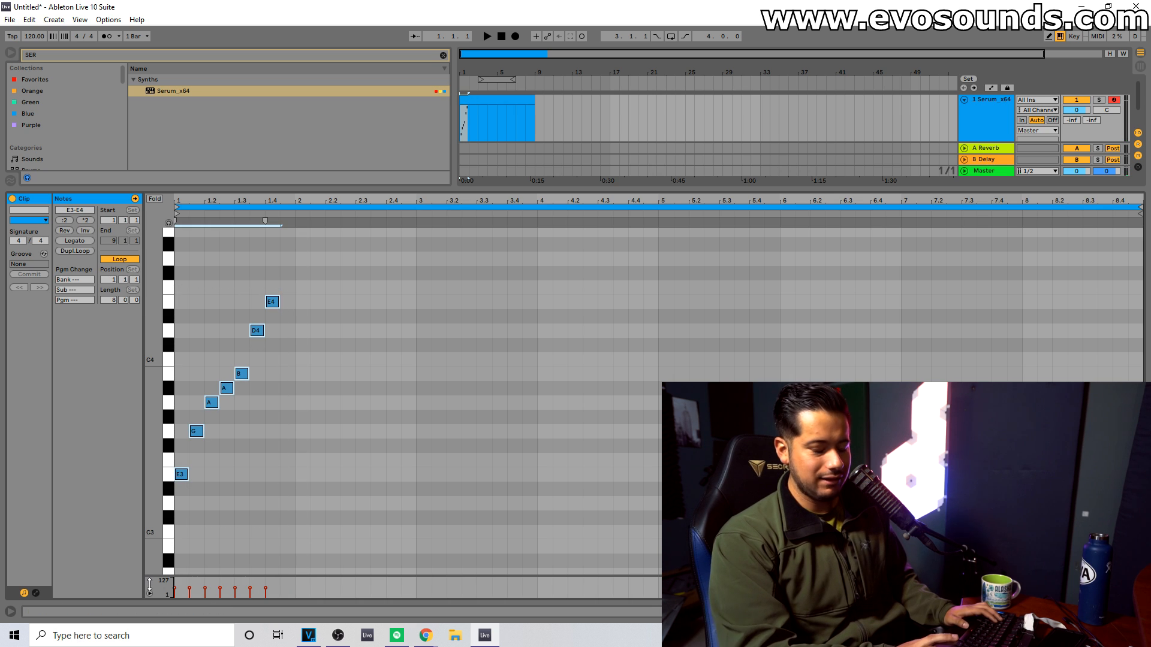
# Step: Replace the E blues notes with an ascending half-beat C blues run: C3, D#3, F3, F#3, G3, A#3 and C4
pyautogui.press('Delete')
pyautogui.click(181, 531)
pyautogui.doubleClick(182, 532)
pyautogui.doubleClick(196, 509)
pyautogui.moveTo(195, 509); pyautogui.dragTo(278, 355)
pyautogui.doubleClick(212, 488)
pyautogui.doubleClick(227, 460)
pyautogui.doubleClick(228, 460)
# Step: Play back the C blues run, and delete all of its notes from the clip
pyautogui.press('space')
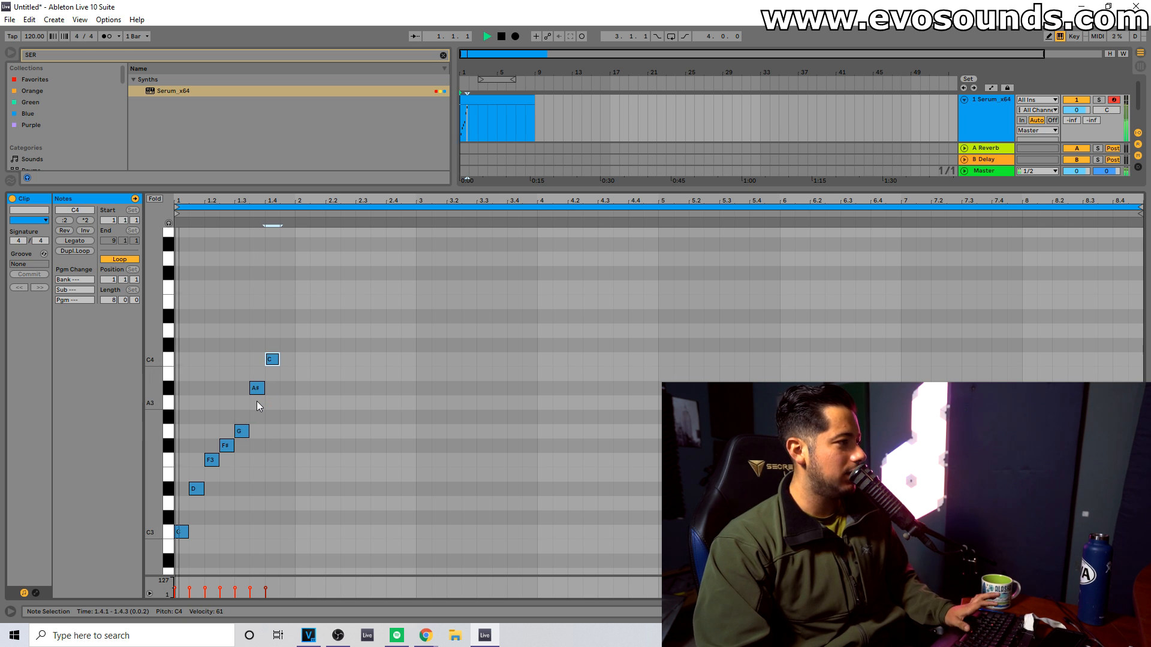
pyautogui.press('space')
pyautogui.moveTo(303, 327); pyautogui.dragTo(173, 551)
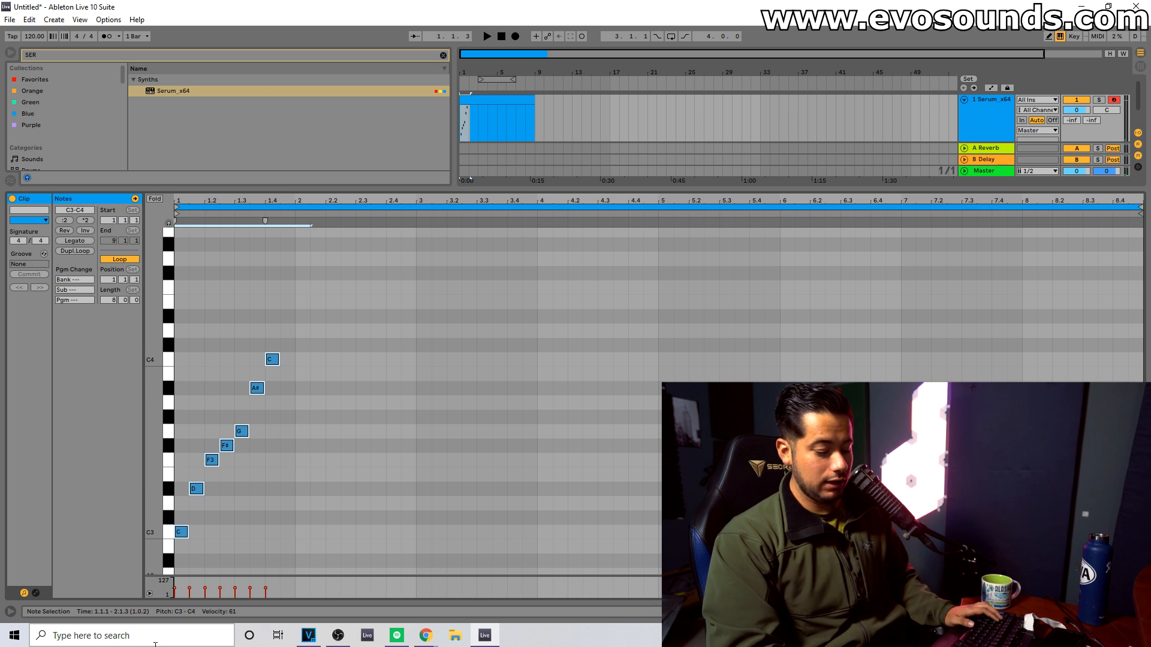
pyautogui.press('Delete')
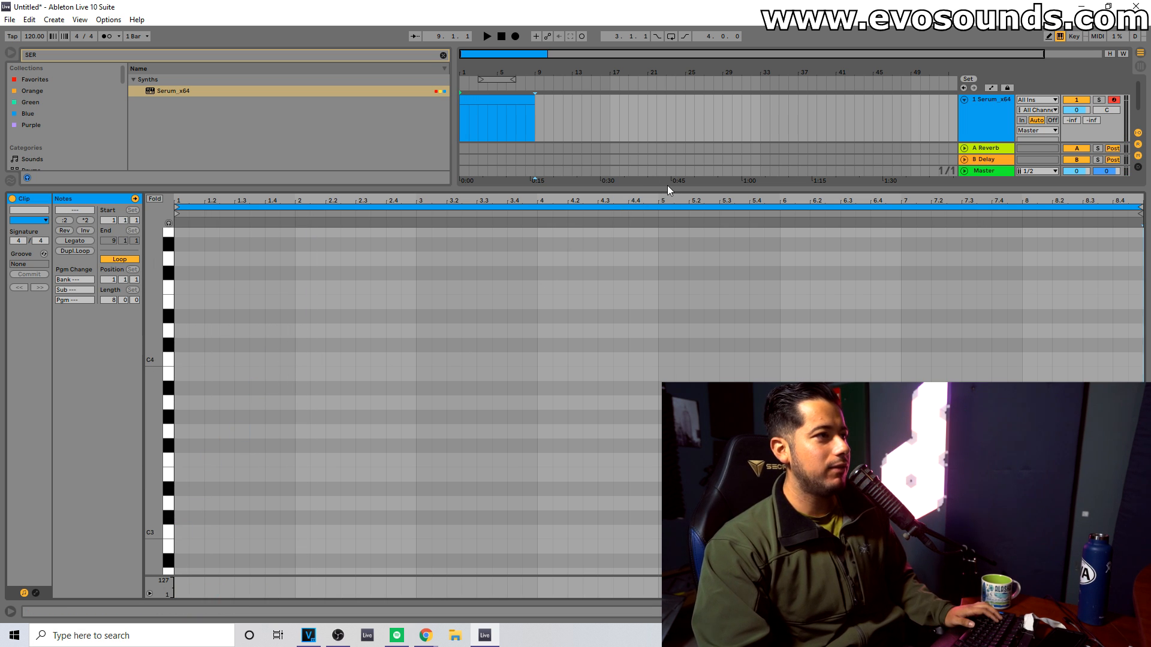